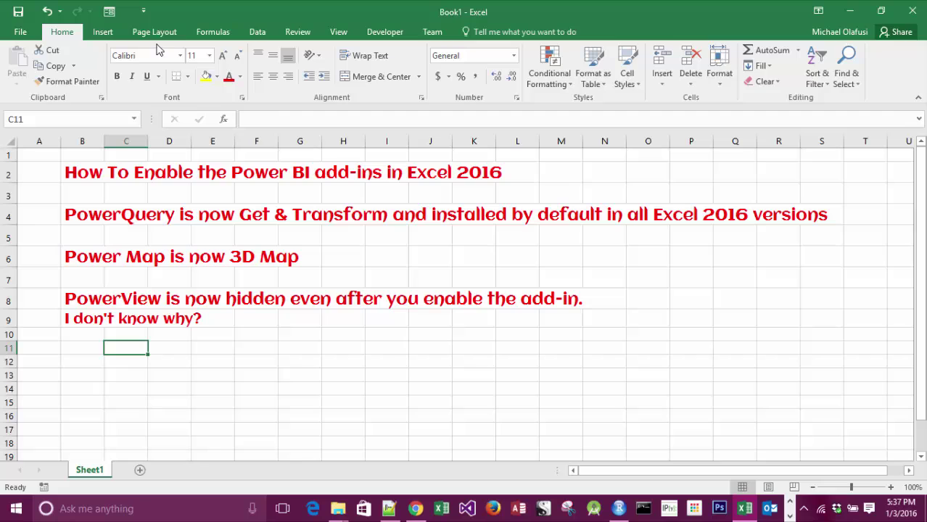
# Glance at the Data tab, then preview Insert's 3D Map options and select the PowerView note in B8.
pyautogui.click(257, 33)
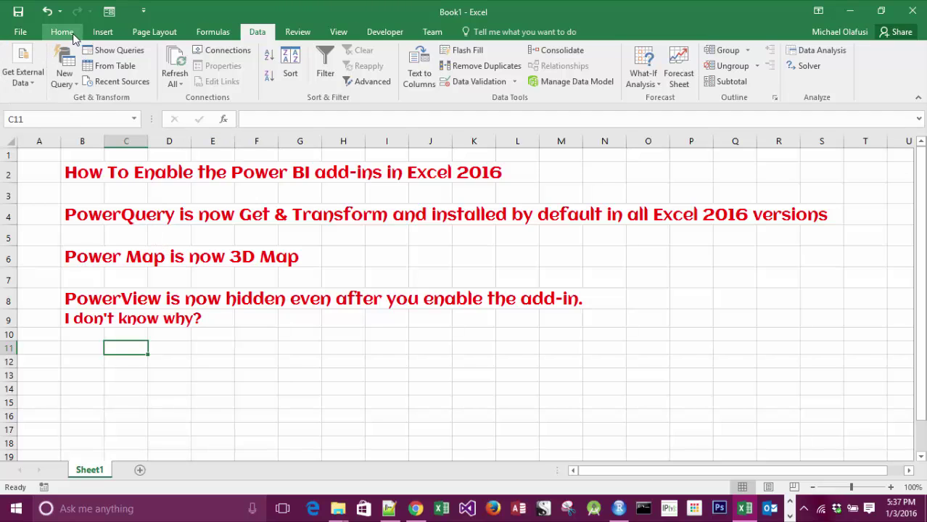
pyautogui.click(105, 33)
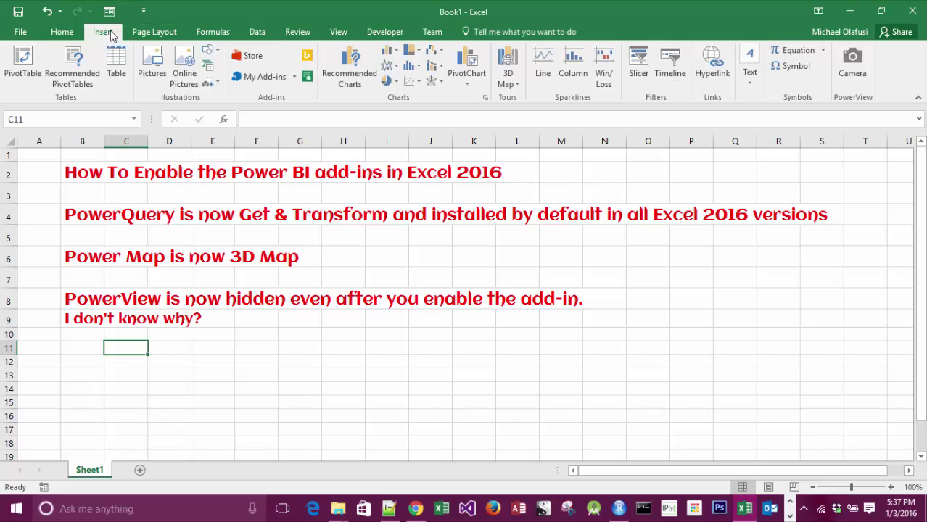
pyautogui.click(508, 79)
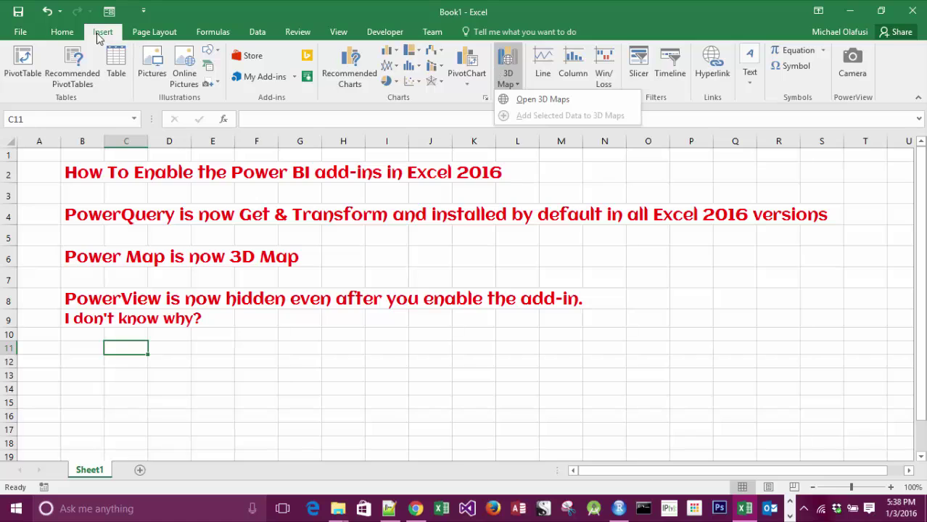
pyautogui.click(100, 305)
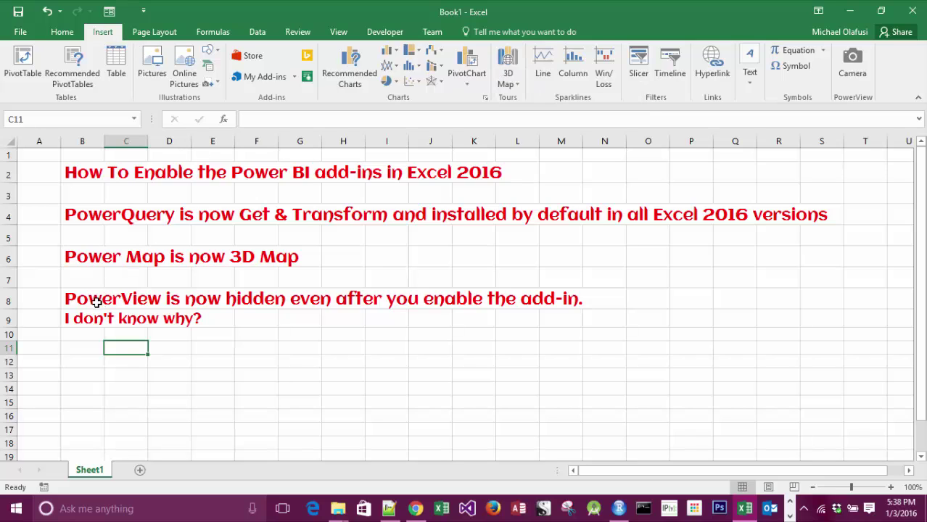
pyautogui.click(100, 305)
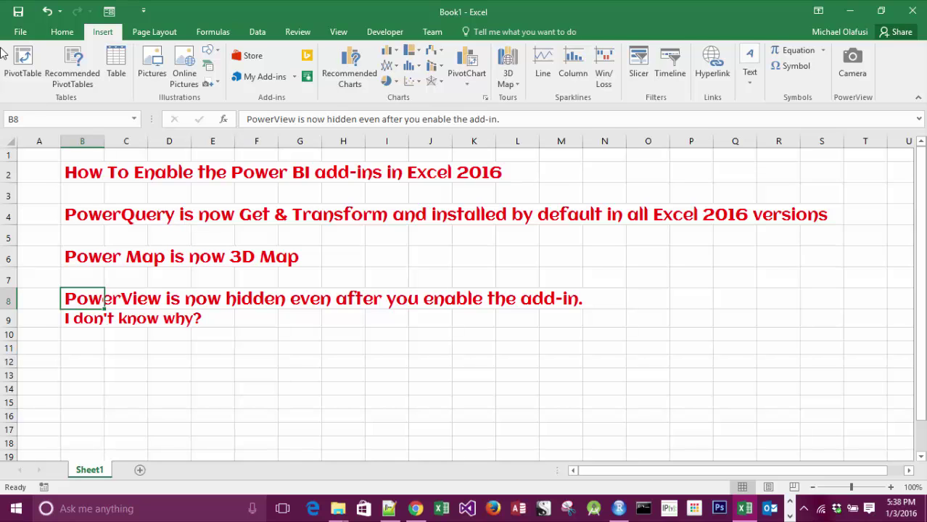
# From Excel Options' Add-ins page, choose COM Add-ins under Manage and open the list.
pyautogui.click(20, 32)
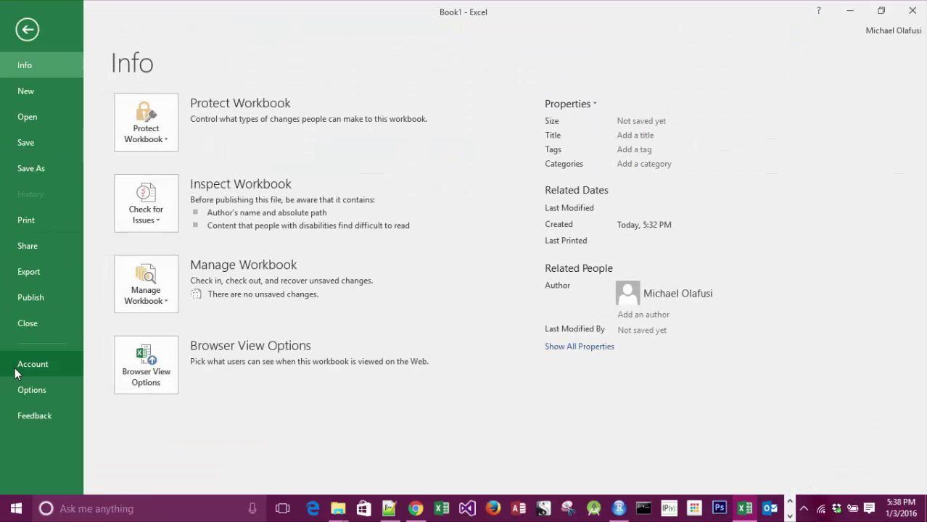
pyautogui.click(29, 390)
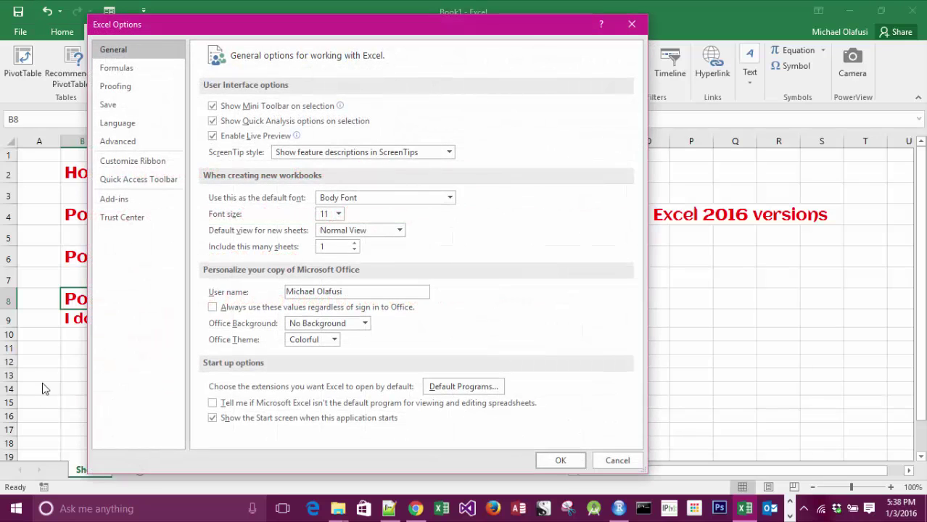
pyautogui.click(145, 199)
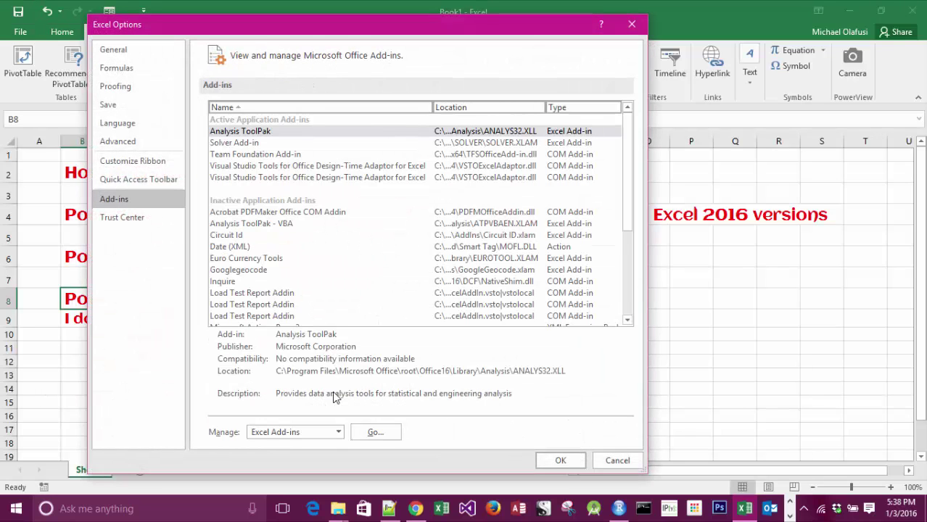
pyautogui.click(338, 433)
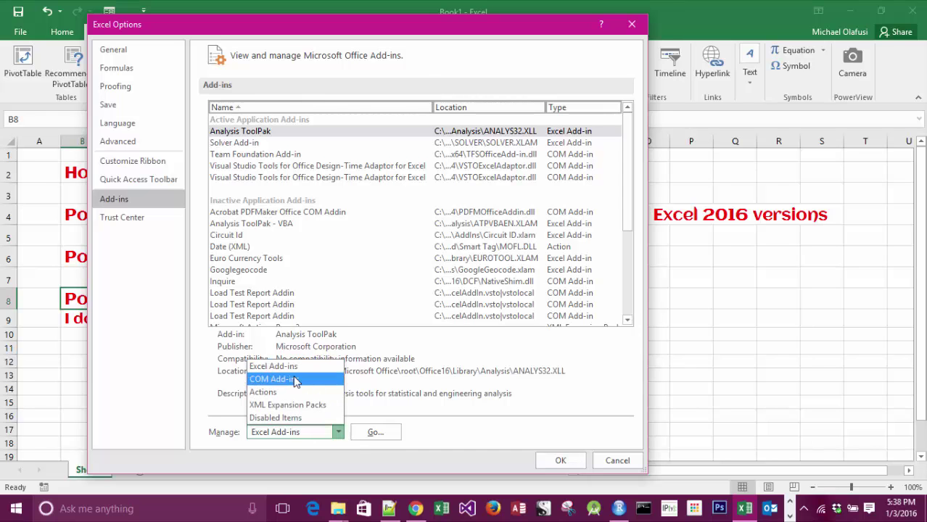
pyautogui.click(294, 378)
pyautogui.click(375, 432)
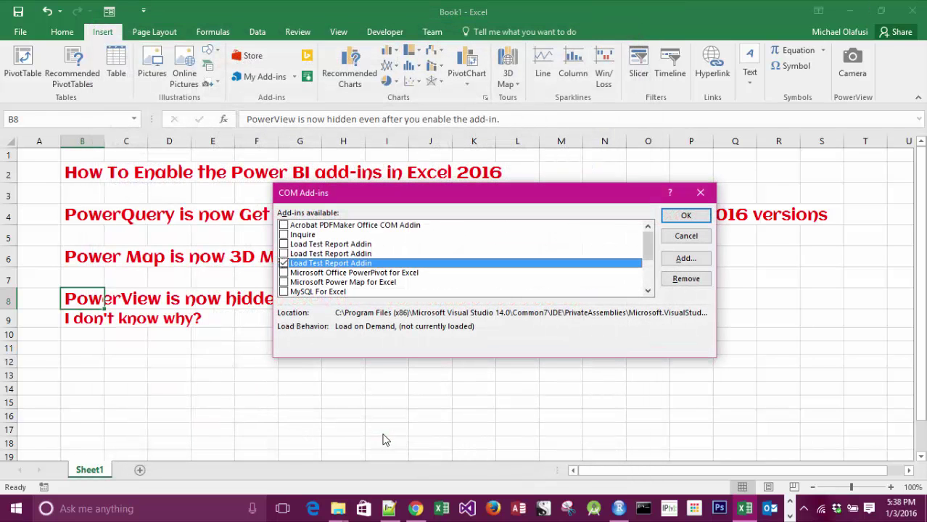
# Check PowerPivot for Excel, Power Map for Excel and Power View, then confirm with OK.
pyautogui.click(283, 273)
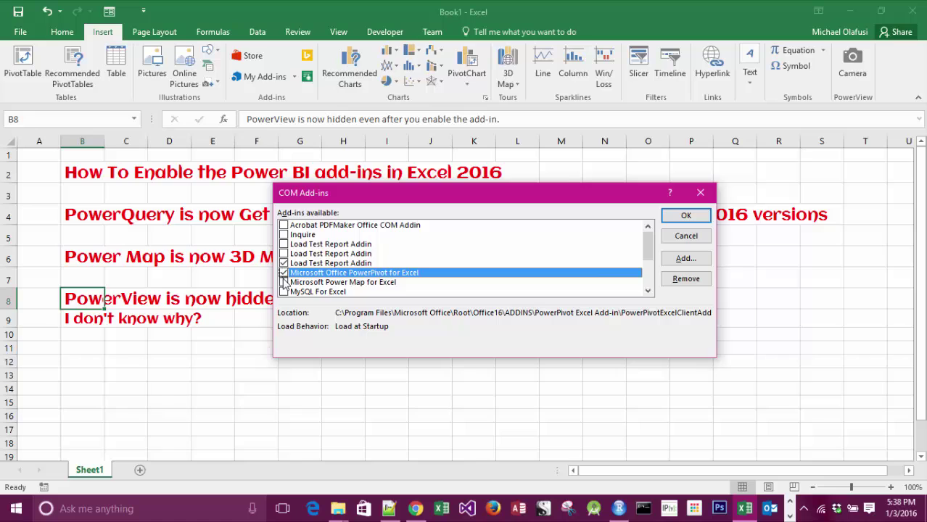
pyautogui.click(284, 283)
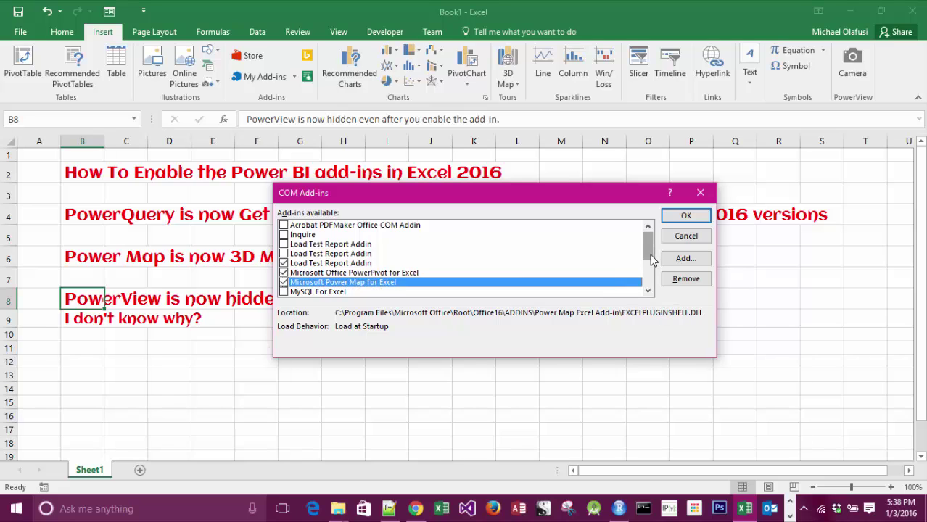
pyautogui.moveTo(651, 258); pyautogui.dragTo(650, 274)
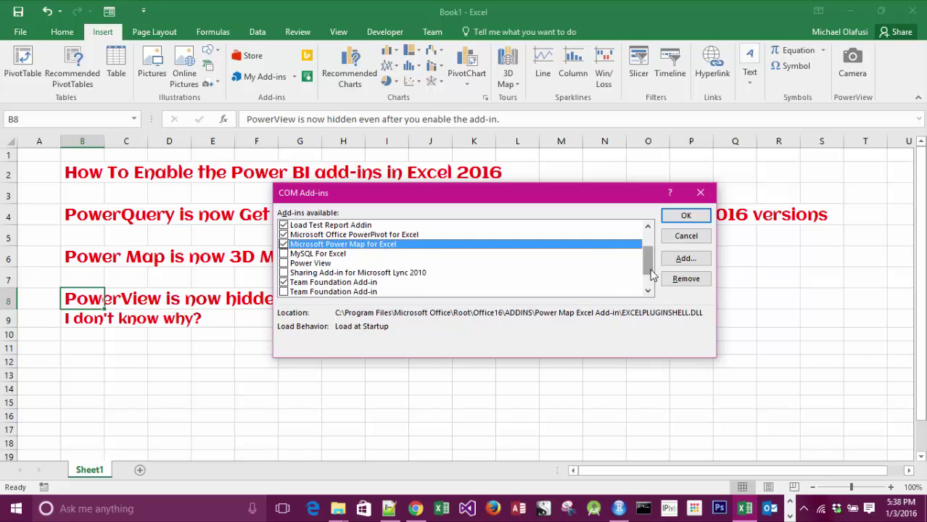
pyautogui.click(284, 263)
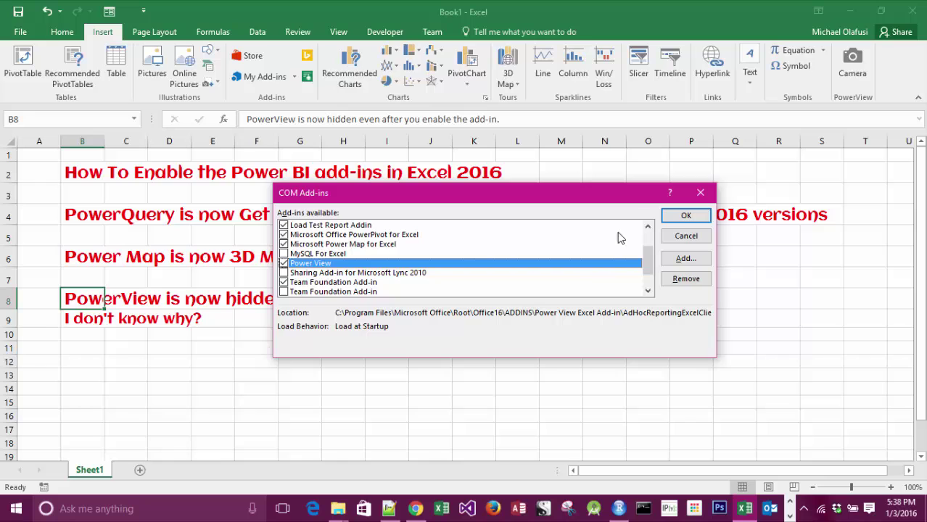
pyautogui.click(685, 215)
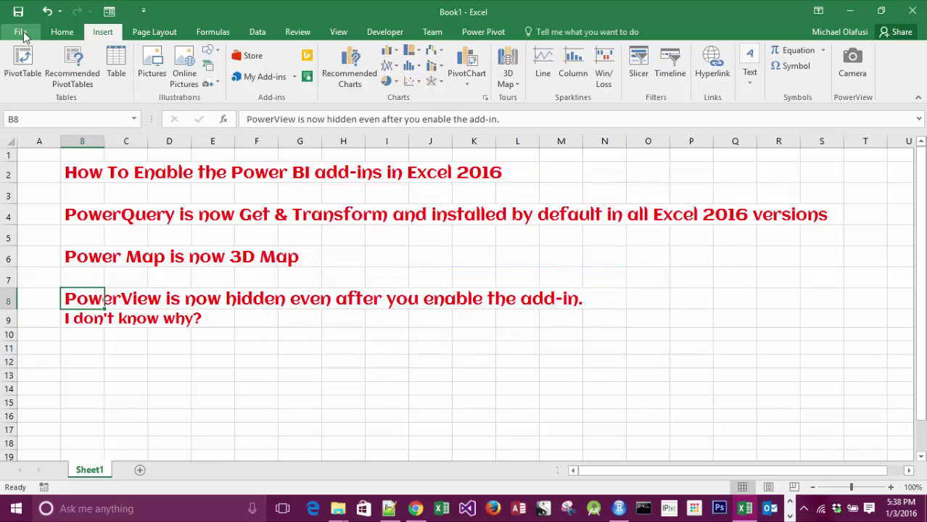
# Look over the Power Pivot tab, Insert's 3D Maps options and Data's Get & Transform group, ending on Insert.
pyautogui.click(489, 34)
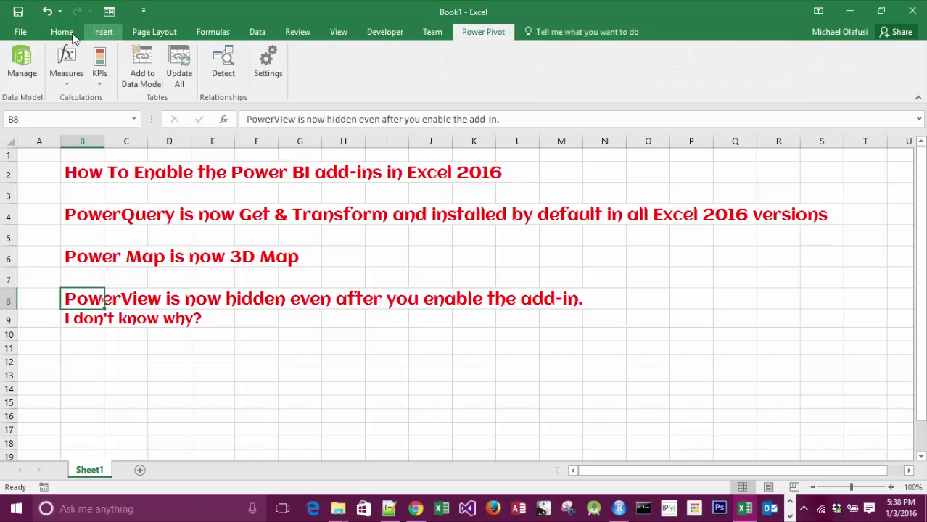
pyautogui.click(101, 32)
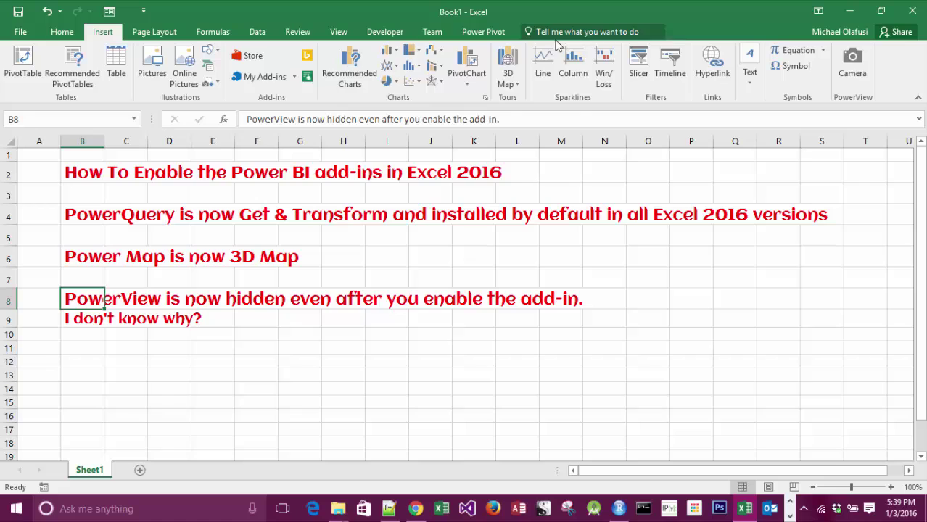
pyautogui.click(516, 80)
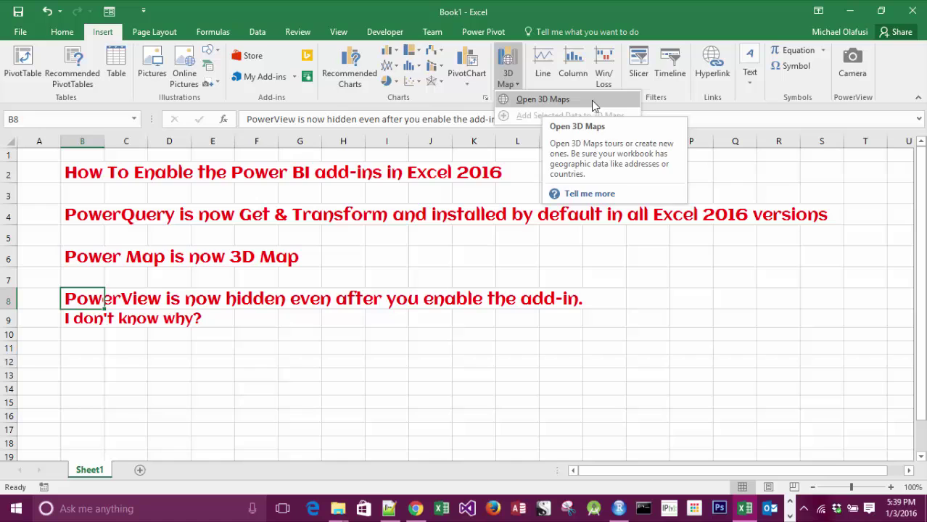
pyautogui.click(254, 32)
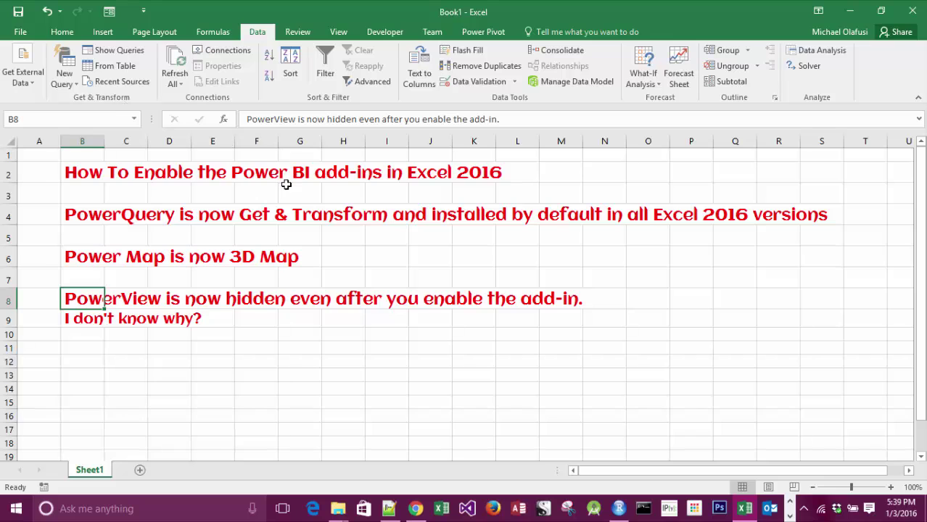
pyautogui.click(102, 32)
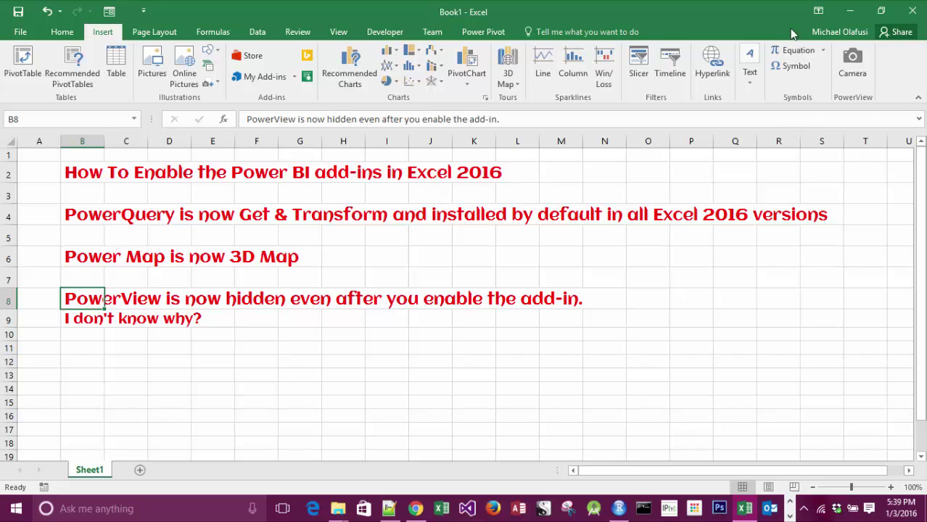
# Go to the Customize Ribbon page in Excel Options.
pyautogui.click(20, 34)
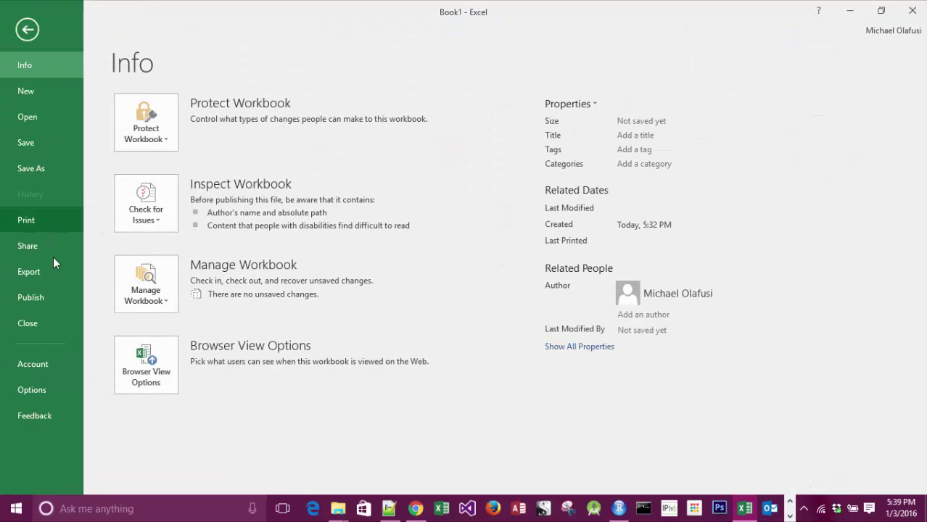
pyautogui.click(41, 392)
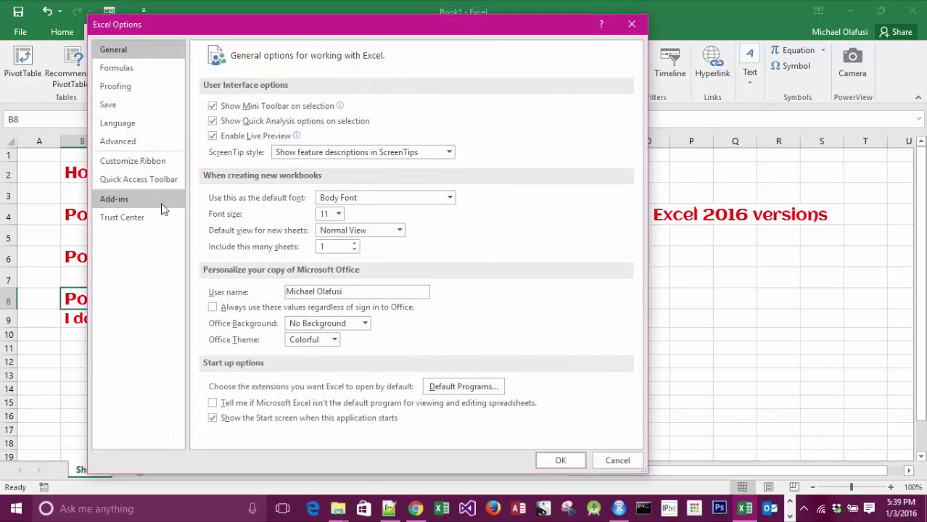
pyautogui.click(145, 165)
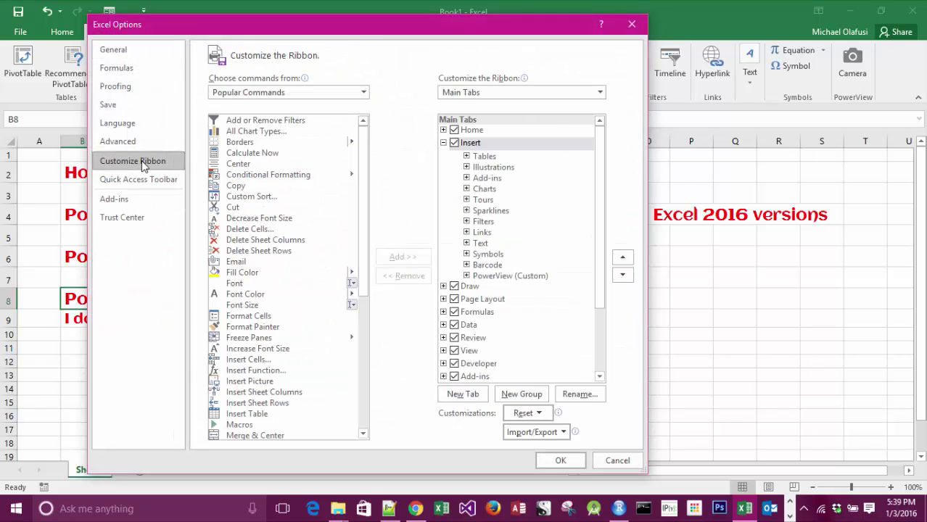
# List All Commands, select Power View, and expand the Insert tab's PowerView (Custom) group.
pyautogui.click(363, 93)
pyautogui.click(294, 138)
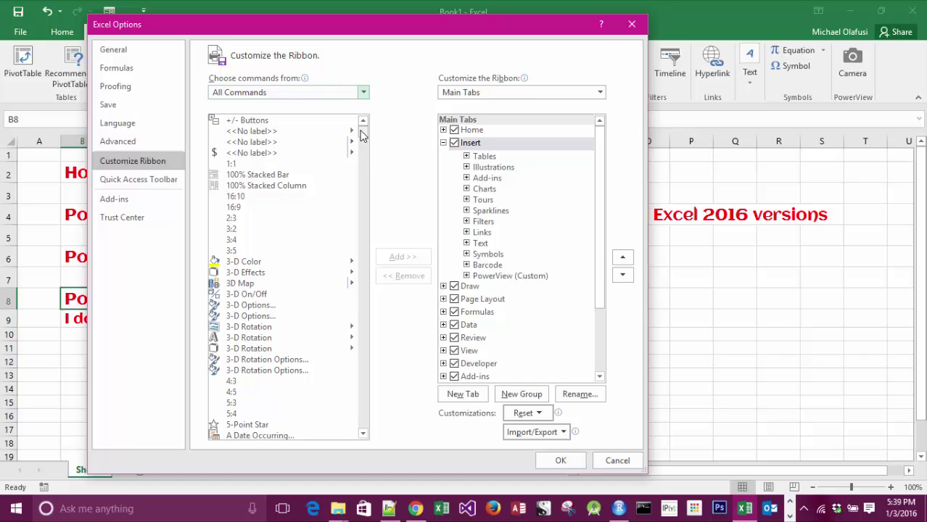
pyautogui.scroll(-2, 364, 145)
pyautogui.moveTo(364, 151); pyautogui.dragTo(364, 329)
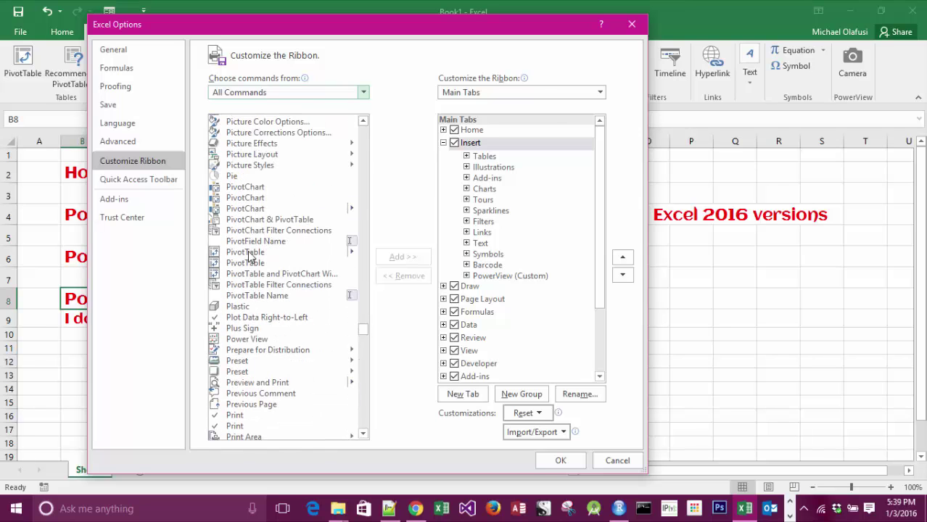
pyautogui.click(257, 340)
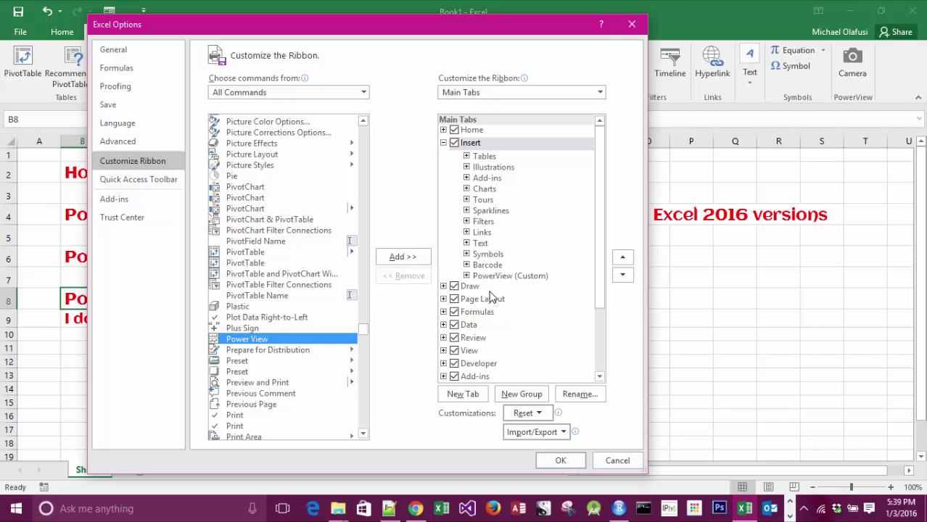
pyautogui.click(467, 276)
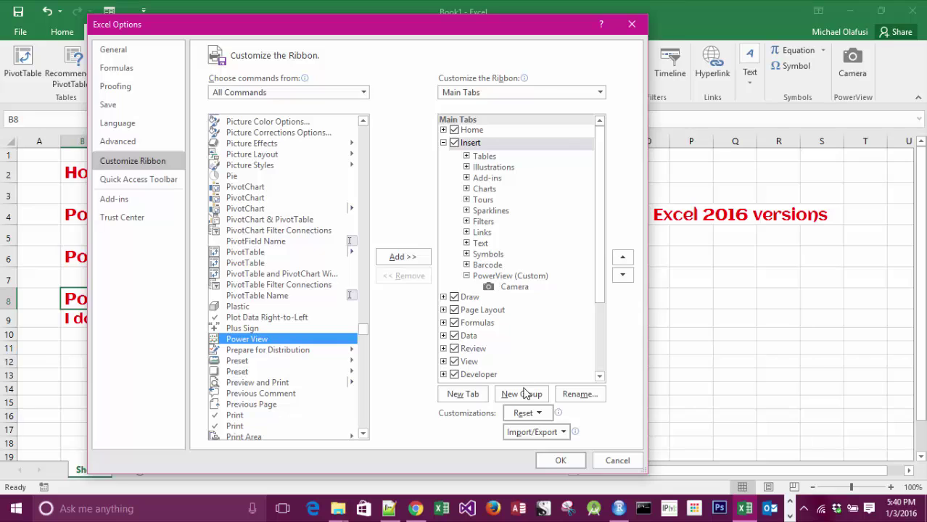
# Add the Power View command to the PowerView (Custom) group alongside Camera.
pyautogui.click(506, 279)
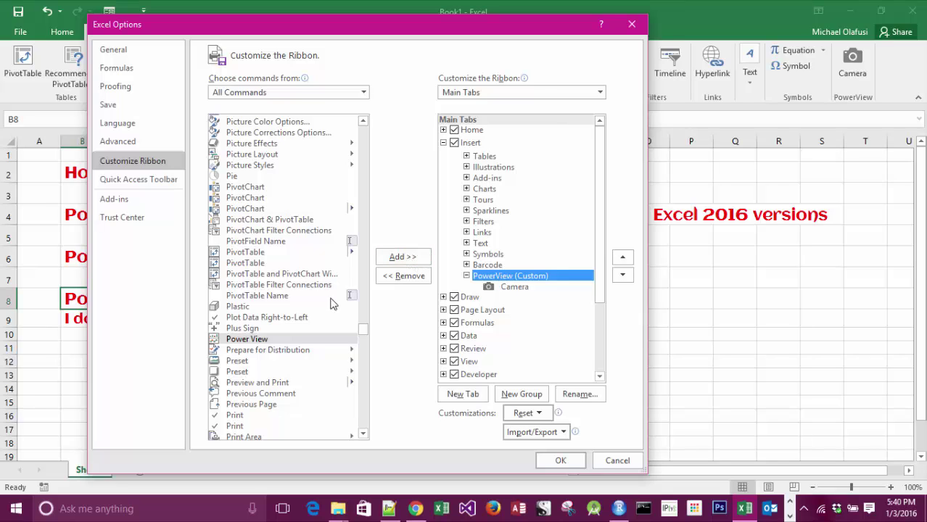
pyautogui.click(294, 340)
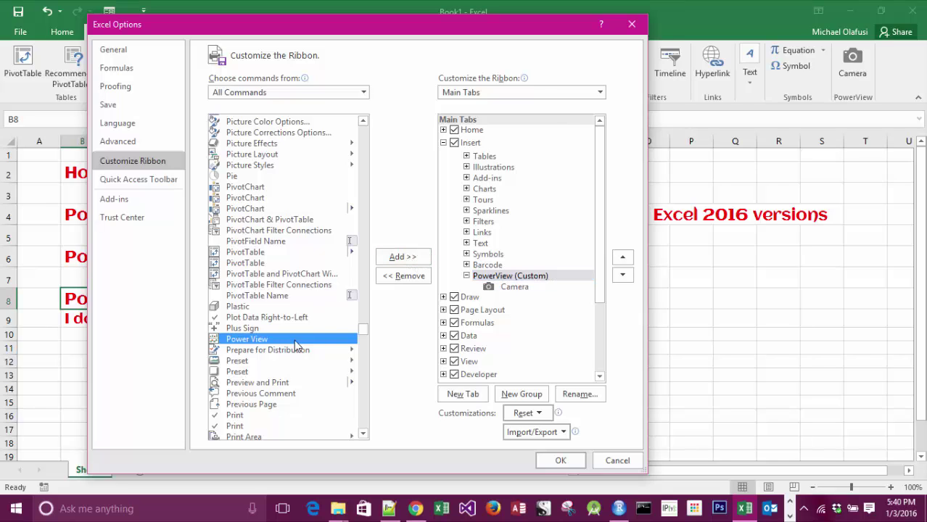
pyautogui.click(506, 280)
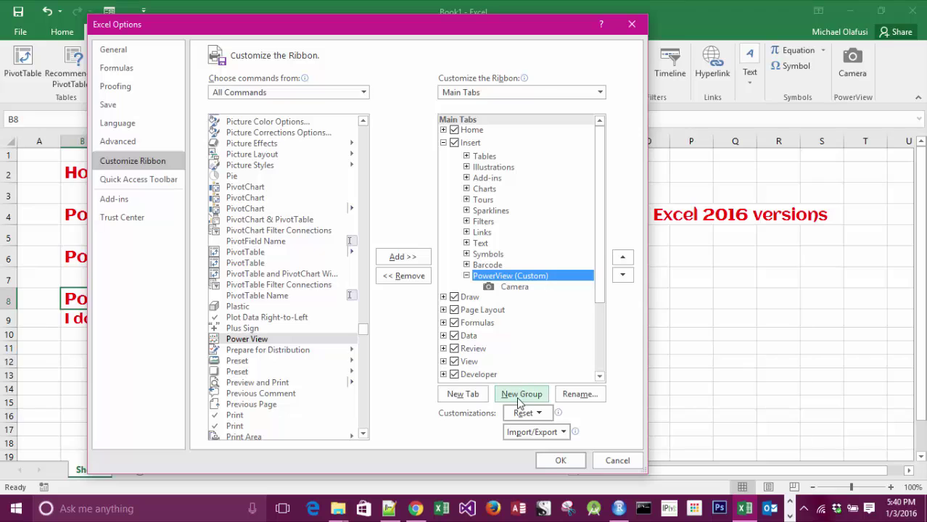
pyautogui.click(403, 257)
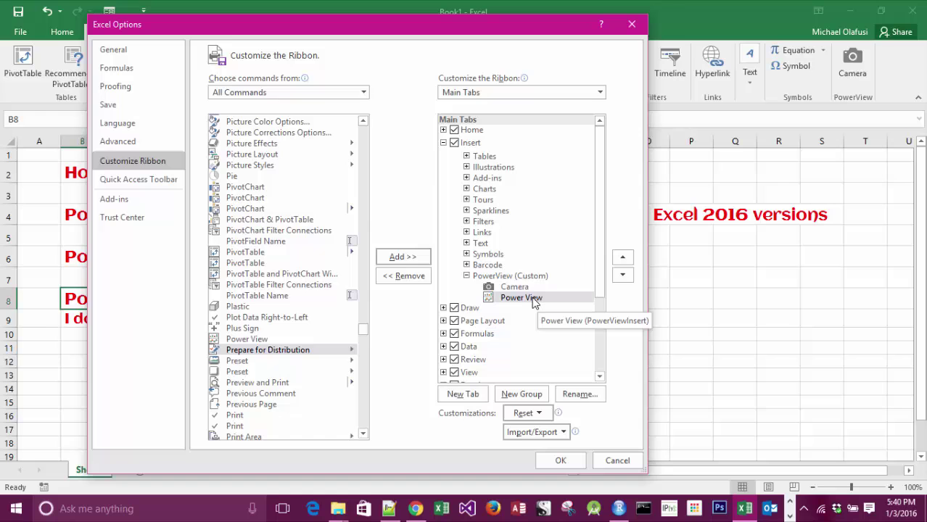
pyautogui.click(579, 468)
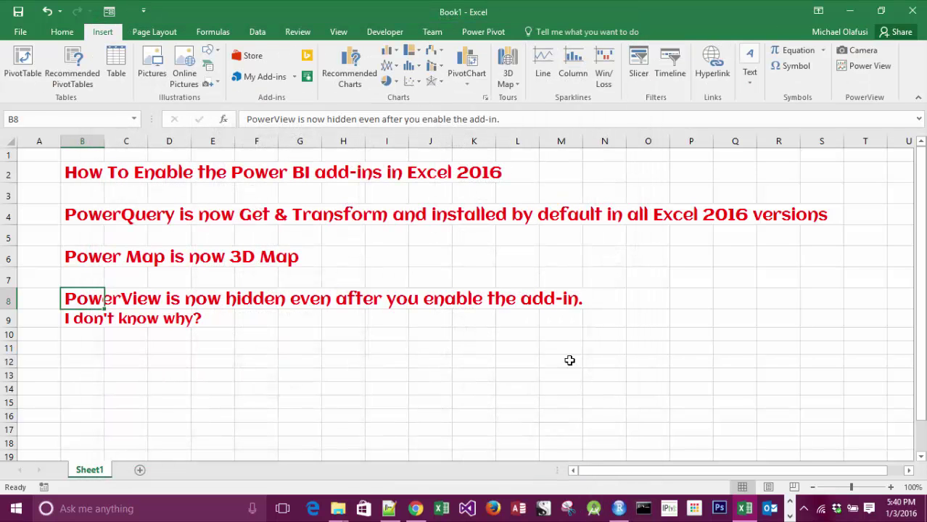